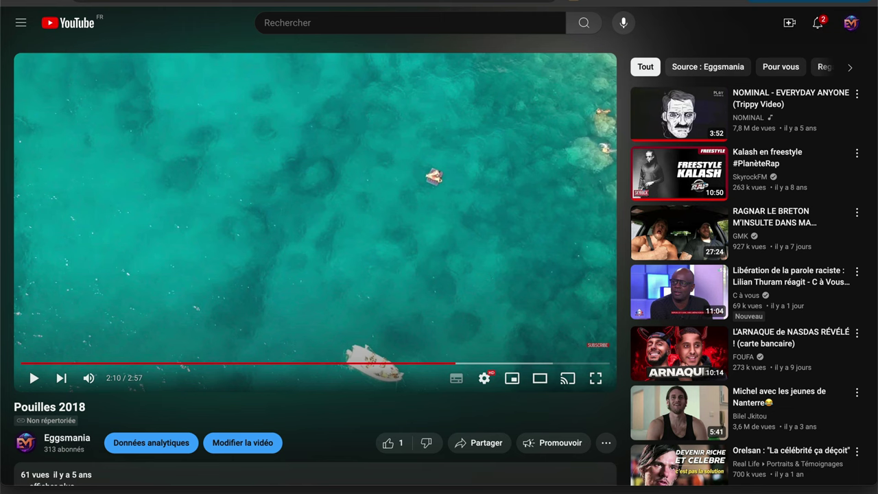
- Copy the Pouilles 2018 video's YouTube share link, then search Google for 'klap'
{"action": "left_click", "coordinate": [472, 445]}
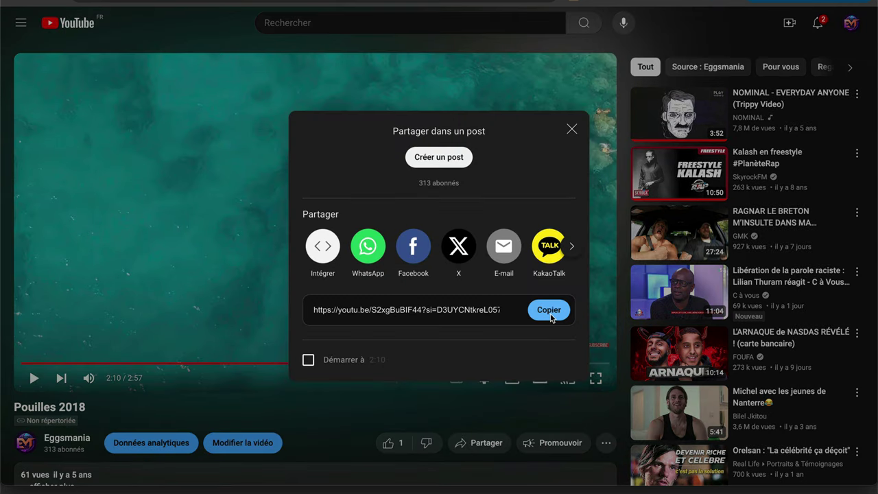
{"action": "left_click", "coordinate": [551, 315]}
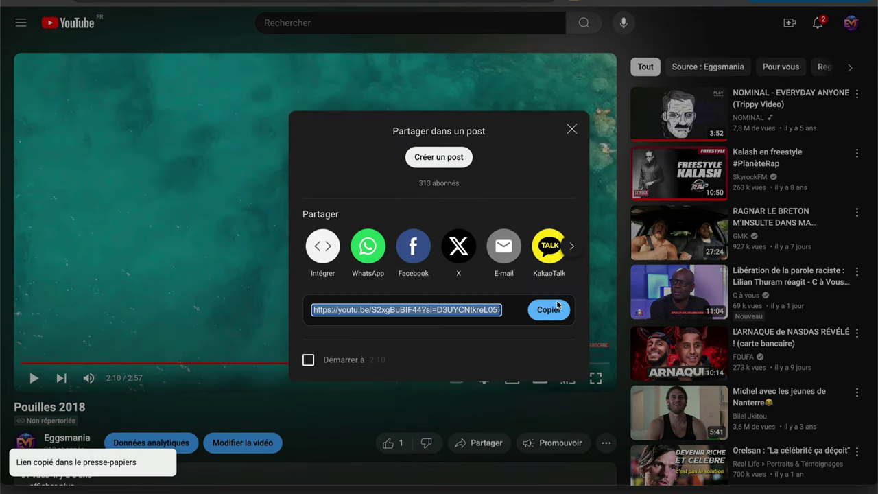
{"action": "key", "text": "super+Tab"}
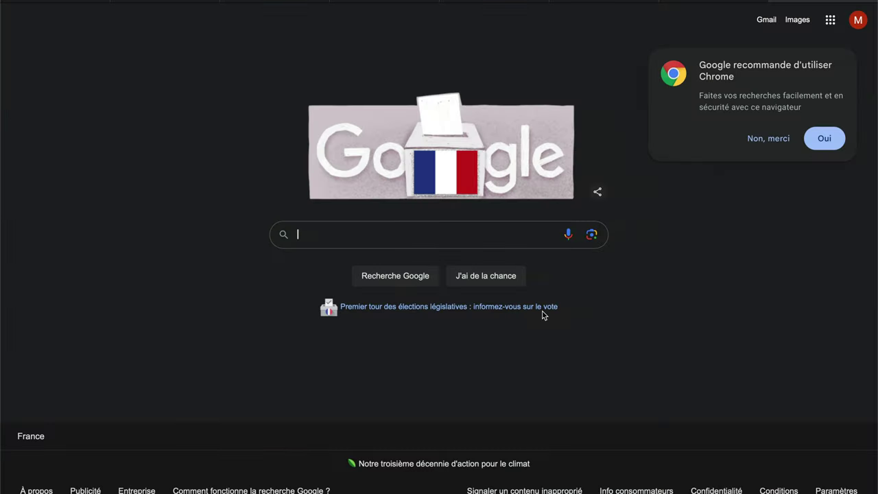
{"action": "type", "text": "kl"}
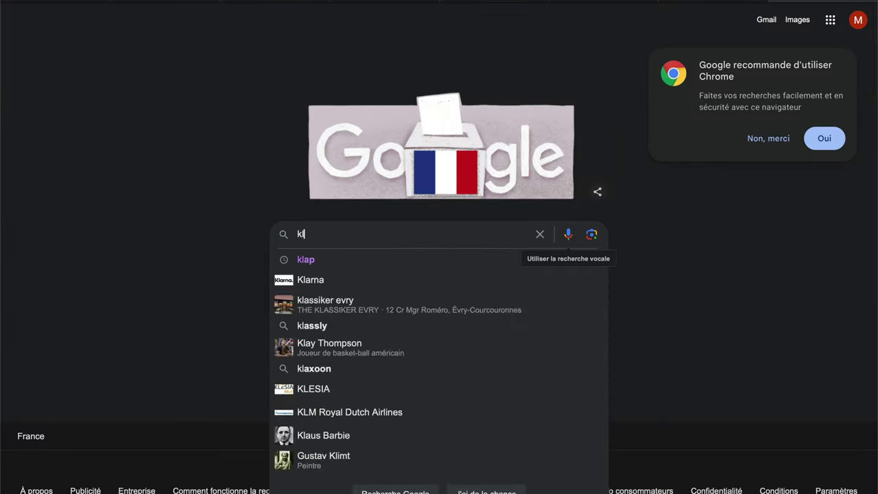
{"action": "type", "text": "ap"}
{"action": "key", "text": "Return"}
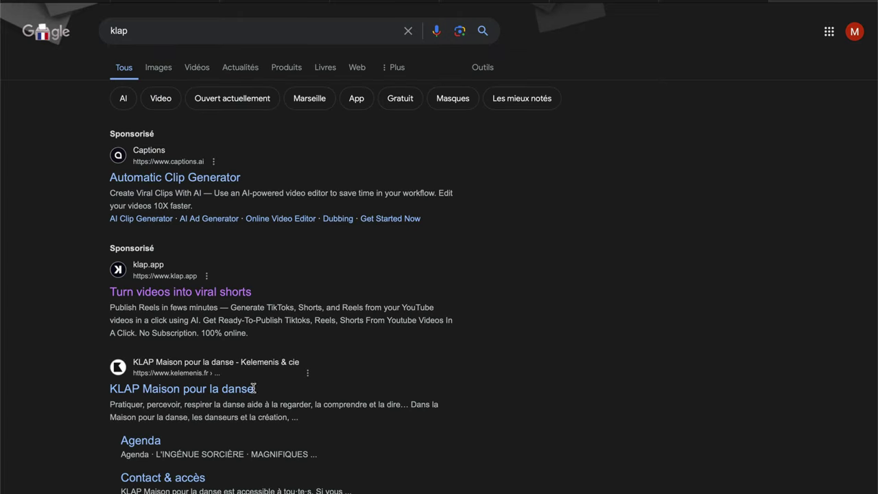
- Open Klap's 'Turn videos into viral shorts' page and paste the YouTube link to load the 02:58 video
{"action": "left_click", "coordinate": [220, 293]}
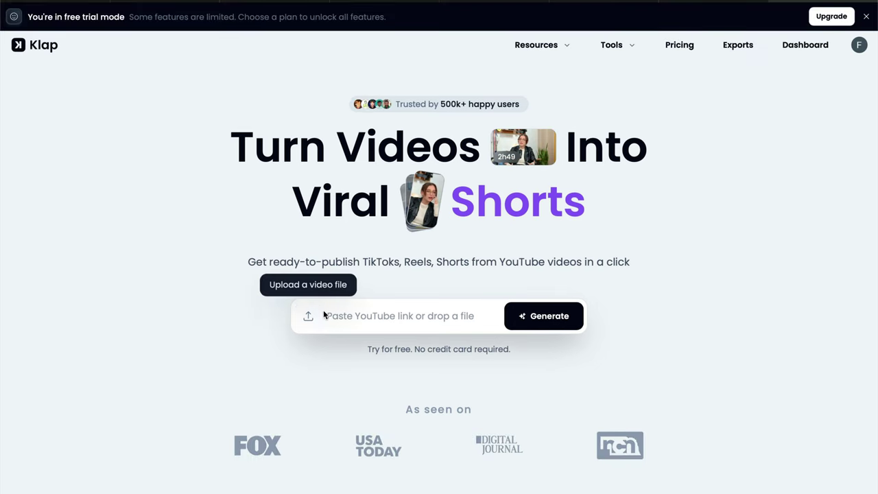
{"action": "left_click", "coordinate": [336, 315]}
{"action": "key", "text": "ctrl+v"}
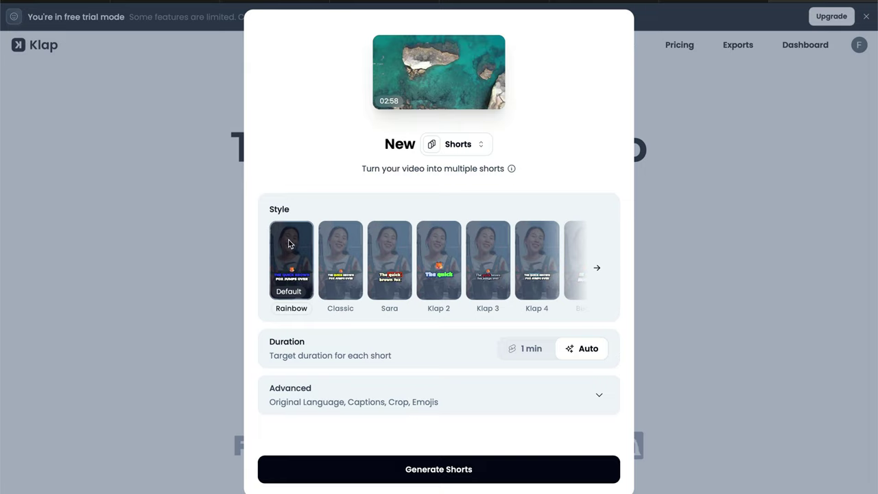
- Keep Shorts mode and set the Advanced original language to English
{"action": "left_click", "coordinate": [487, 144]}
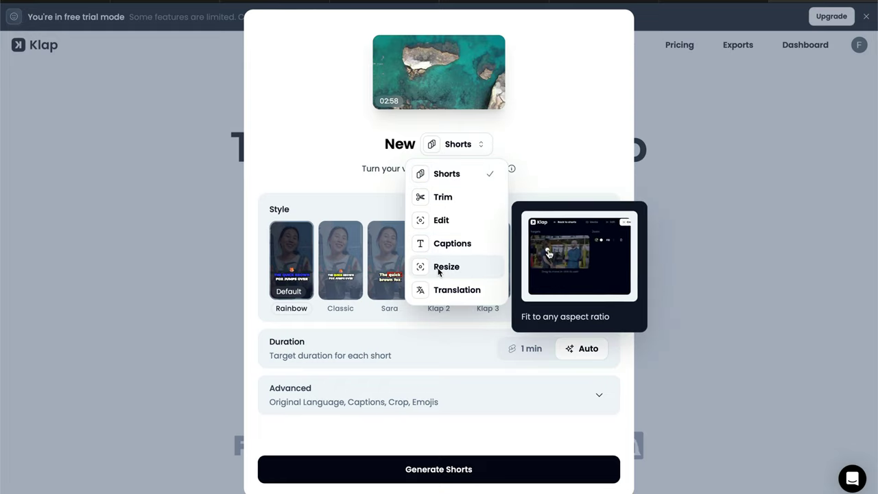
{"action": "left_click", "coordinate": [453, 173]}
{"action": "scroll", "coordinate": [481, 289], "scroll_direction": "down", "scroll_amount": 2}
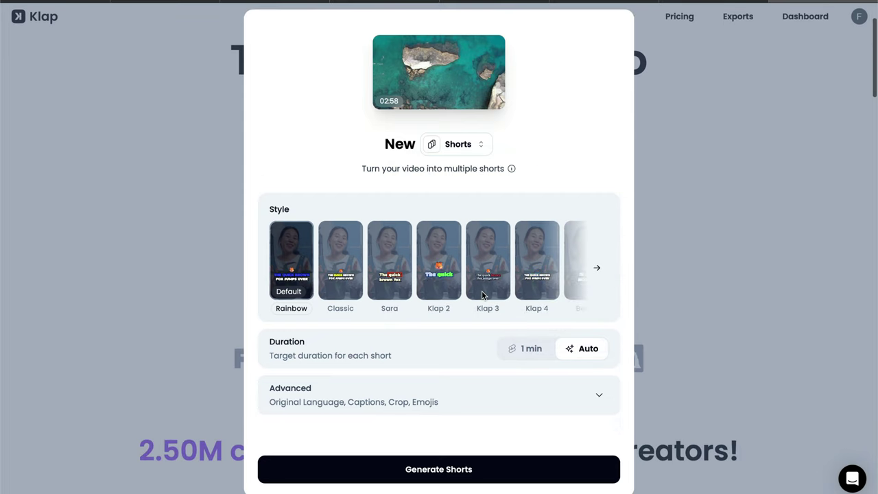
{"action": "left_click", "coordinate": [599, 394]}
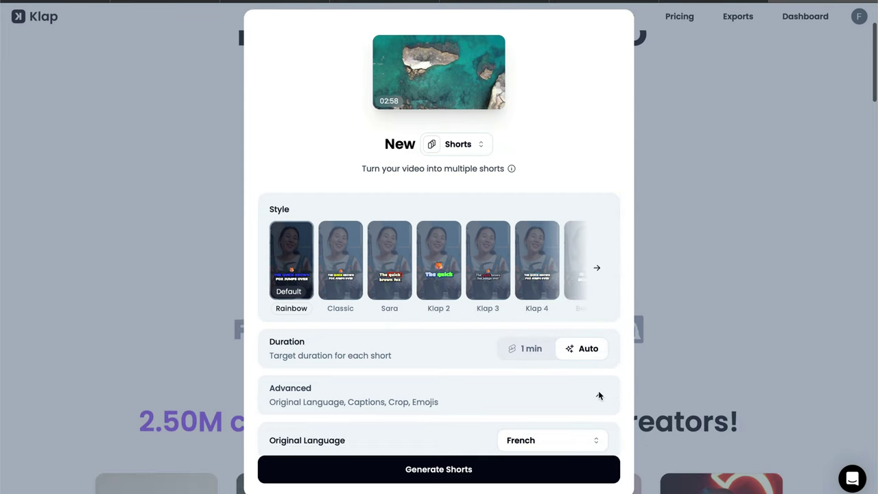
{"action": "scroll", "coordinate": [598, 395], "scroll_direction": "down", "scroll_amount": 2}
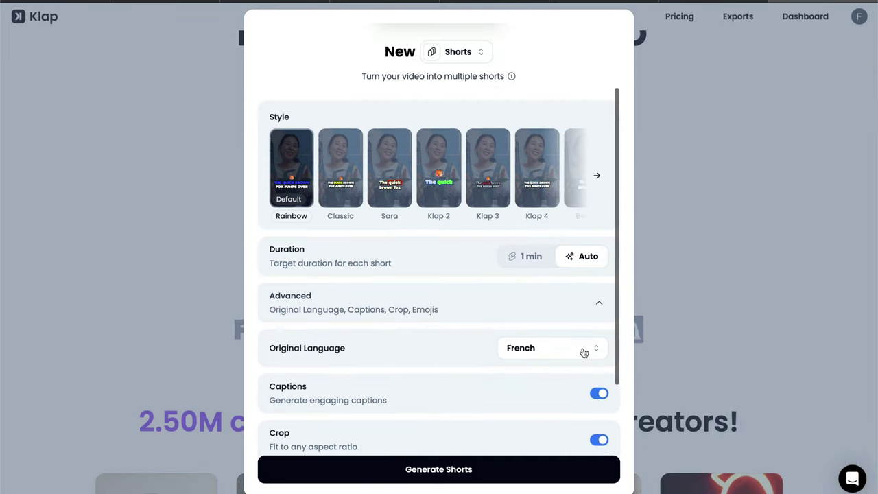
{"action": "left_click", "coordinate": [557, 348]}
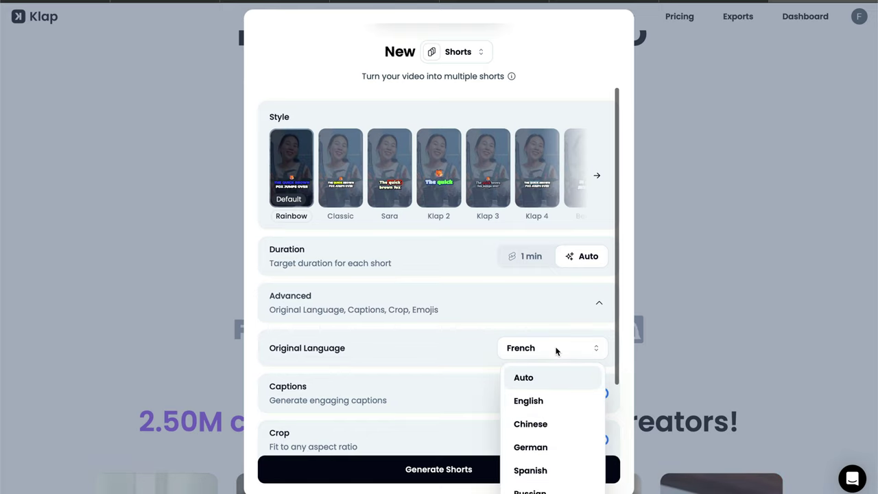
{"action": "left_click", "coordinate": [541, 395]}
- Choose the Classic caption style for the shorts
{"action": "scroll", "coordinate": [546, 357], "scroll_direction": "down", "scroll_amount": 3}
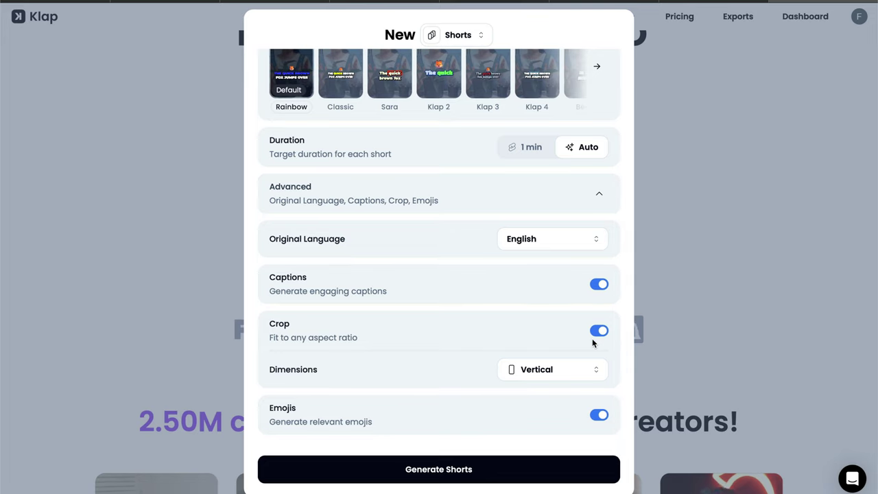
{"action": "scroll", "coordinate": [592, 338], "scroll_direction": "up", "scroll_amount": 2}
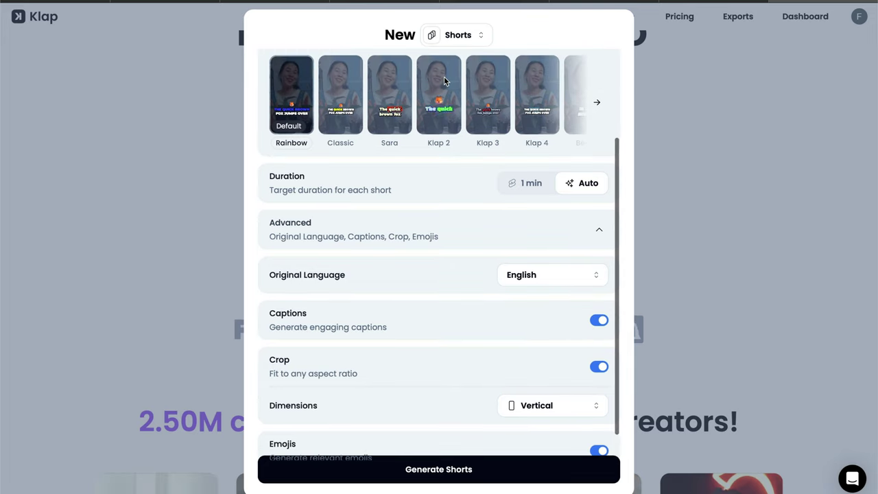
{"action": "left_click", "coordinate": [340, 81]}
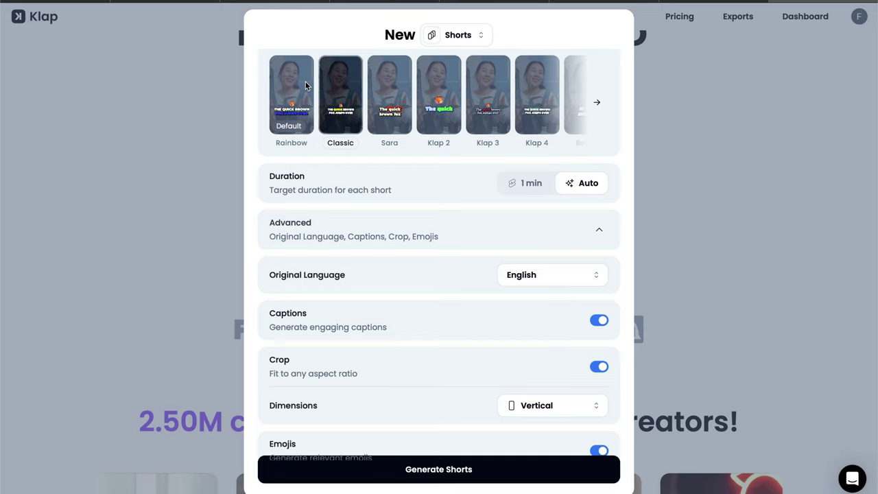
- Generate shorts from Pouilles 2018 and review the resulting 00:31 short
{"action": "left_click", "coordinate": [452, 470]}
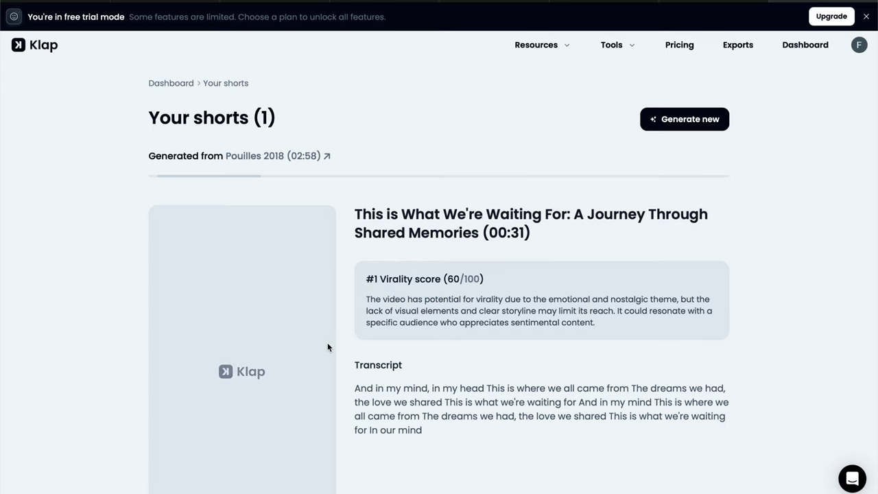
{"action": "scroll", "coordinate": [415, 254], "scroll_direction": "down", "scroll_amount": 3}
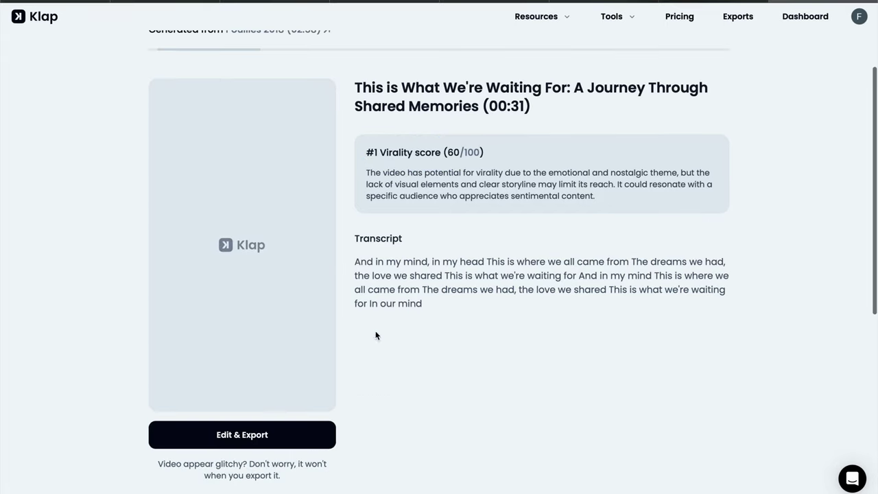
{"action": "left_click", "coordinate": [281, 435]}
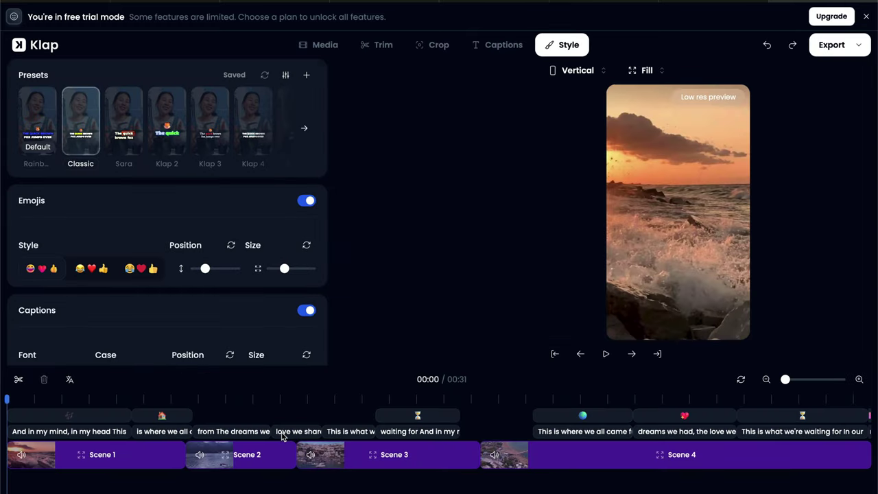
{"action": "left_click", "coordinate": [605, 354]}
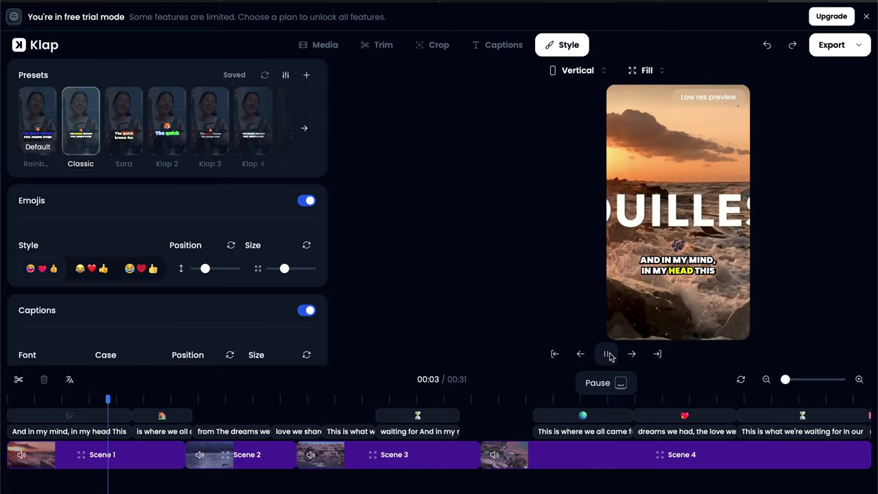
{"action": "left_click", "coordinate": [608, 353]}
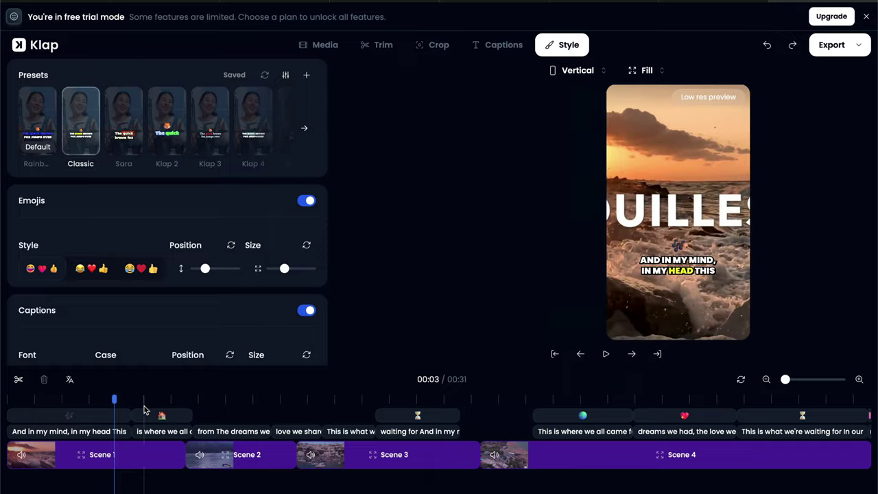
- Give Scene 1 the Blur layout, then select Scene 3 for a layout change
{"action": "left_click", "coordinate": [122, 459]}
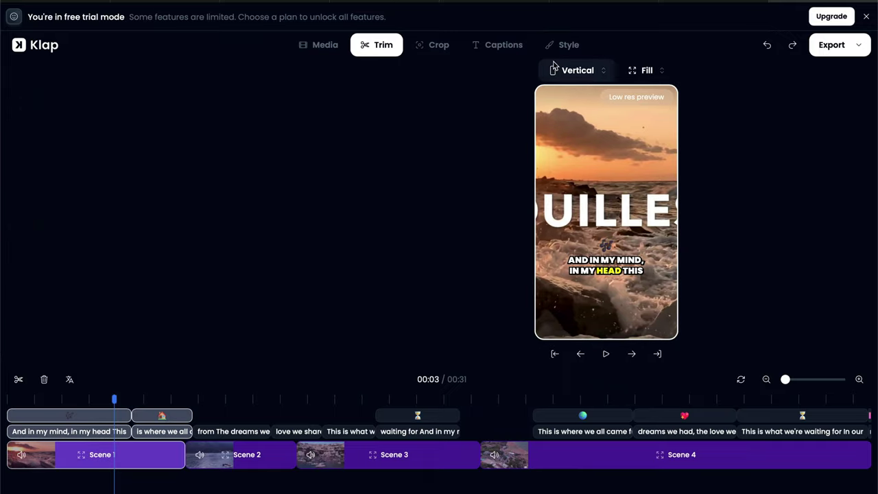
{"action": "left_click", "coordinate": [662, 71]}
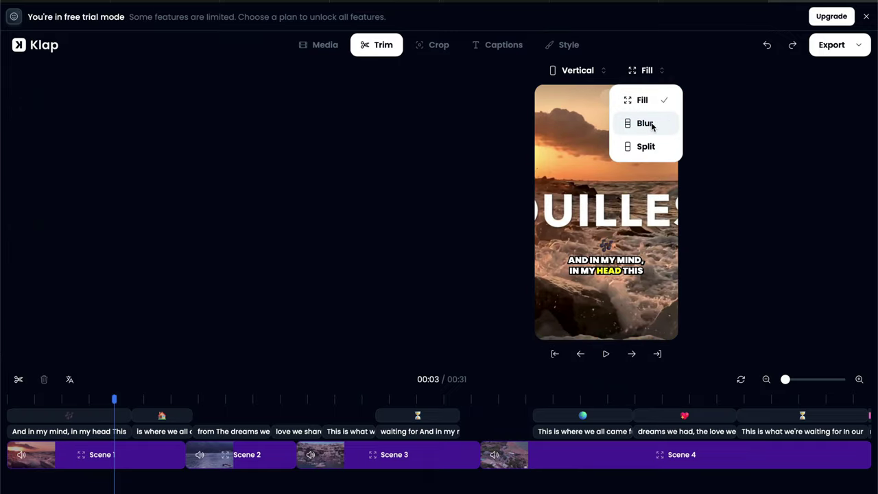
{"action": "left_click", "coordinate": [652, 125]}
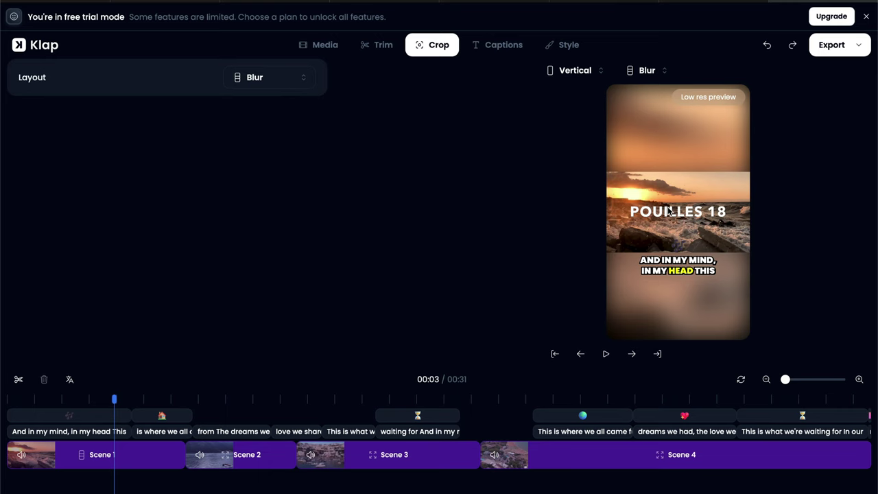
{"action": "left_click", "coordinate": [346, 455]}
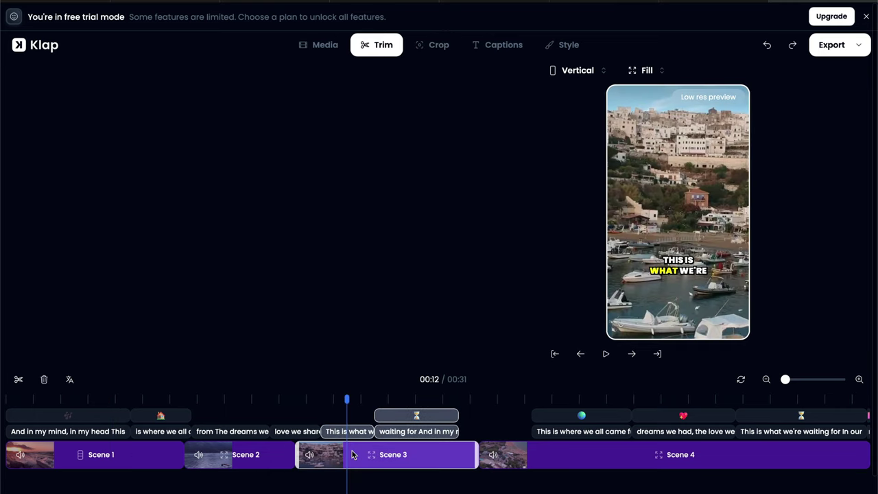
{"action": "left_click", "coordinate": [663, 70]}
- Switch Scene 3 to Split with a second focus target on the boats, then play it
{"action": "left_click", "coordinate": [647, 146]}
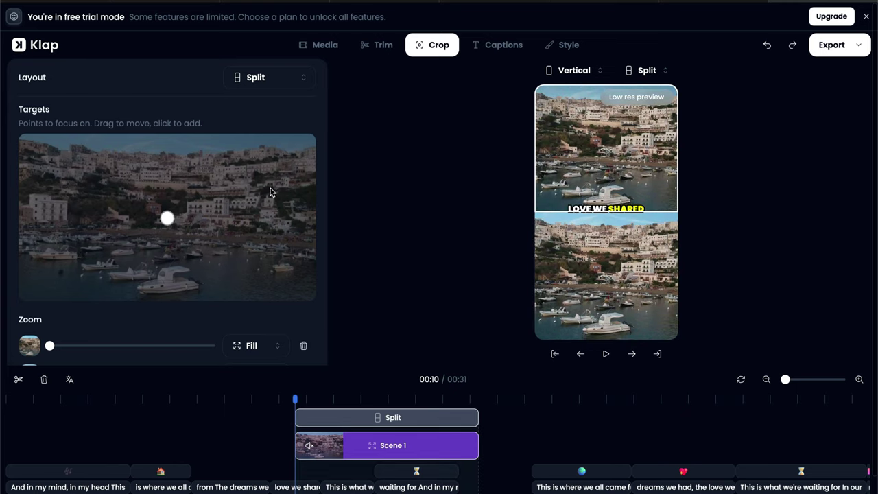
{"action": "left_click_drag", "start_coordinate": [168, 219], "coordinate": [167, 261]}
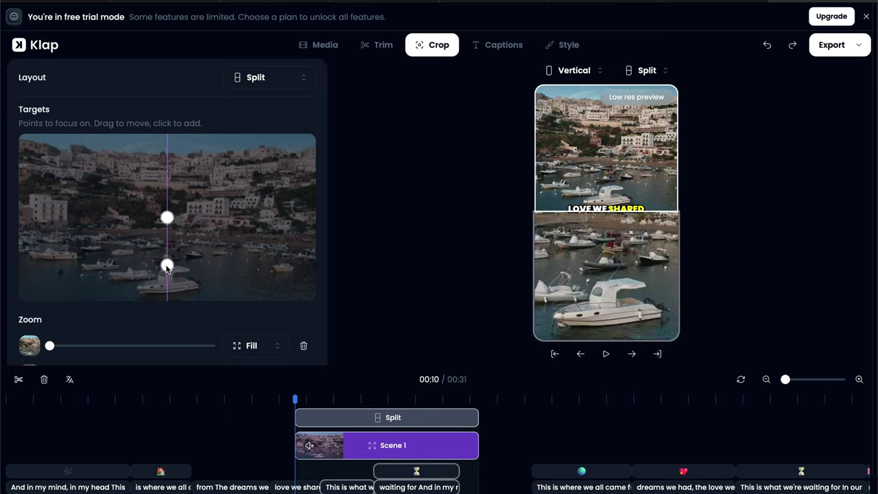
{"action": "mouse_move", "coordinate": [167, 218]}
{"action": "left_mouse_down"}
{"action": "mouse_move", "coordinate": [168, 204]}
{"action": "mouse_move", "coordinate": [167, 224]}
{"action": "left_mouse_up"}
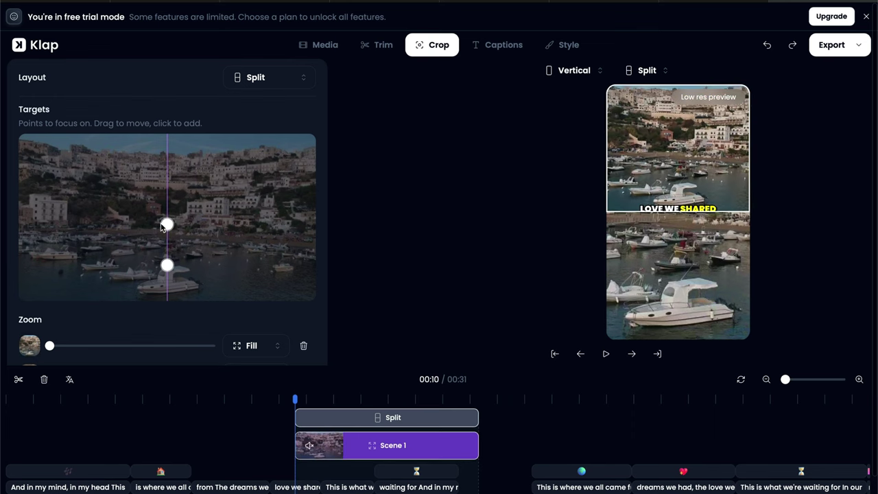
{"action": "left_click", "coordinate": [606, 353]}
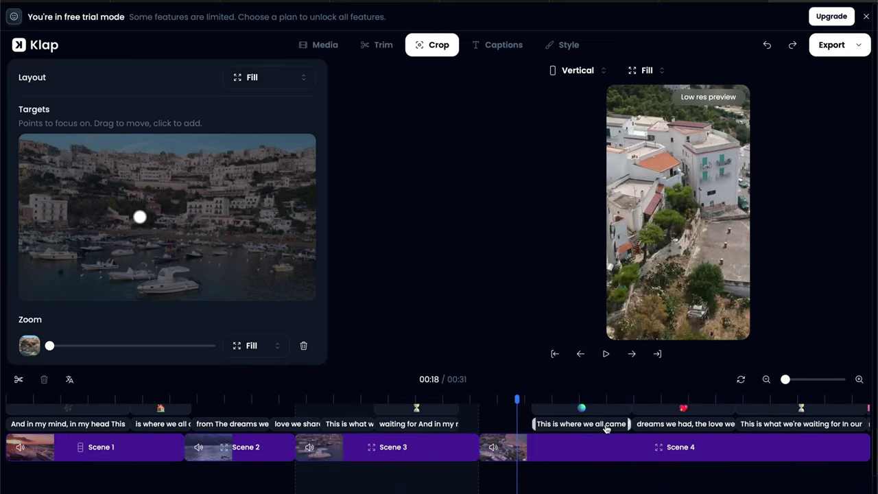
- Trim Scene 4's start and remove the gap before it, bringing the short to 00:30
{"action": "scroll", "coordinate": [753, 428], "scroll_direction": "right", "scroll_amount": 3}
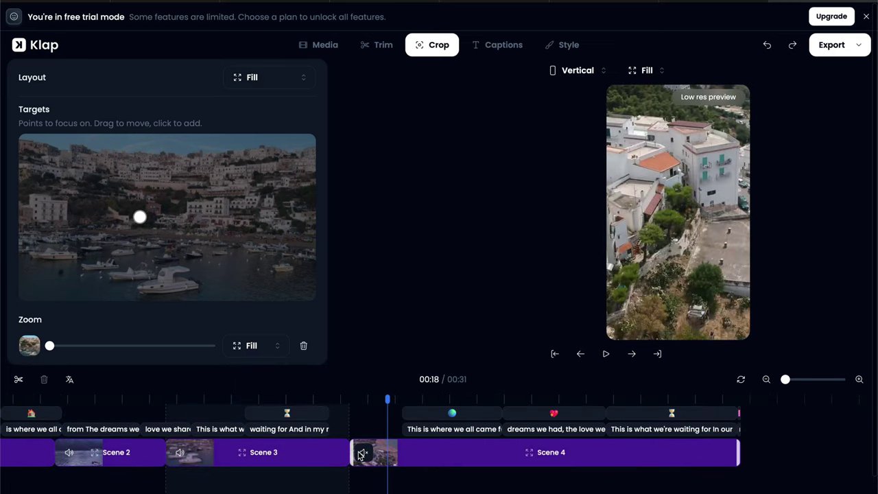
{"action": "left_click_drag", "start_coordinate": [352, 454], "coordinate": [382, 455]}
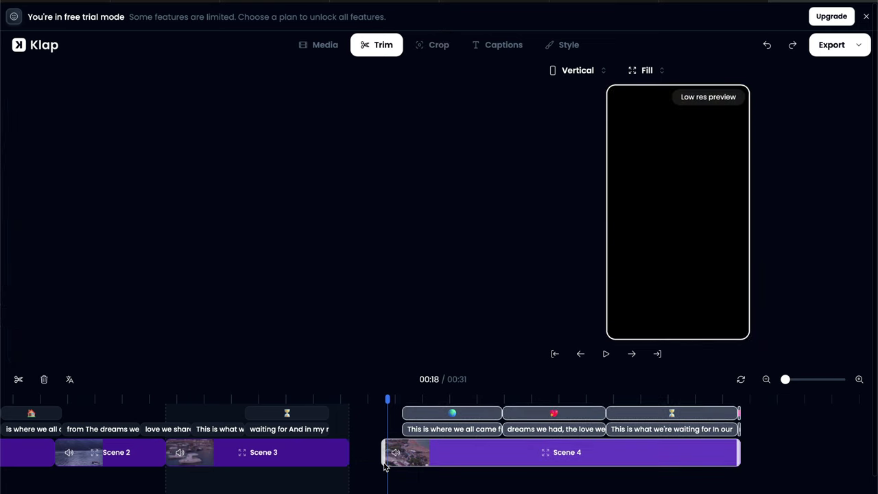
{"action": "left_click", "coordinate": [362, 450]}
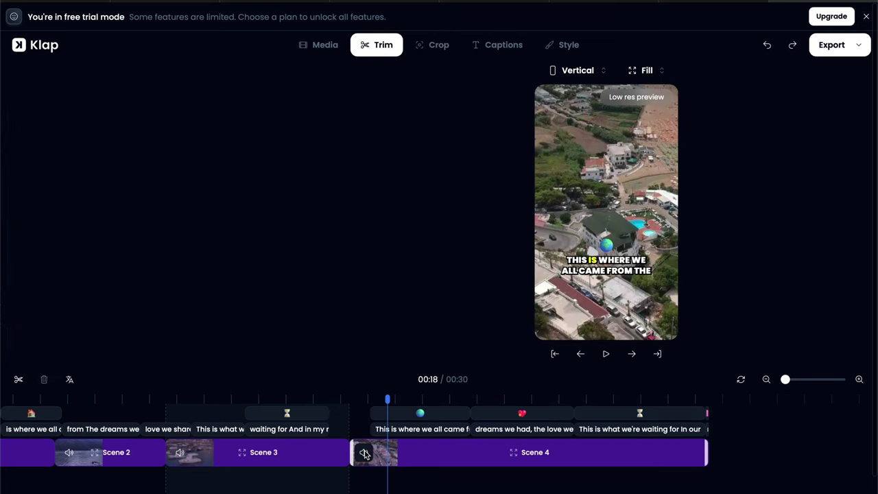
- Export the short and download its MP4 from the Exports page
{"action": "left_click", "coordinate": [830, 46]}
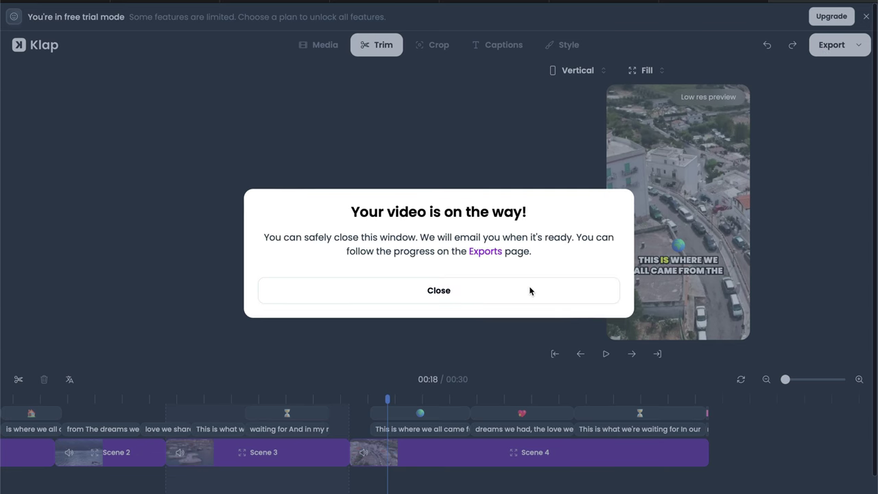
{"action": "left_click", "coordinate": [485, 251]}
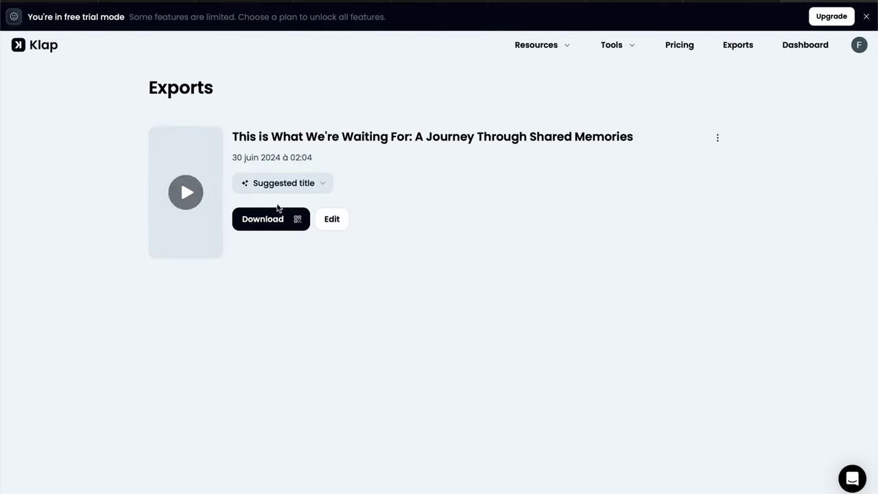
{"action": "left_click", "coordinate": [274, 220]}
{"action": "left_click", "coordinate": [535, 266]}
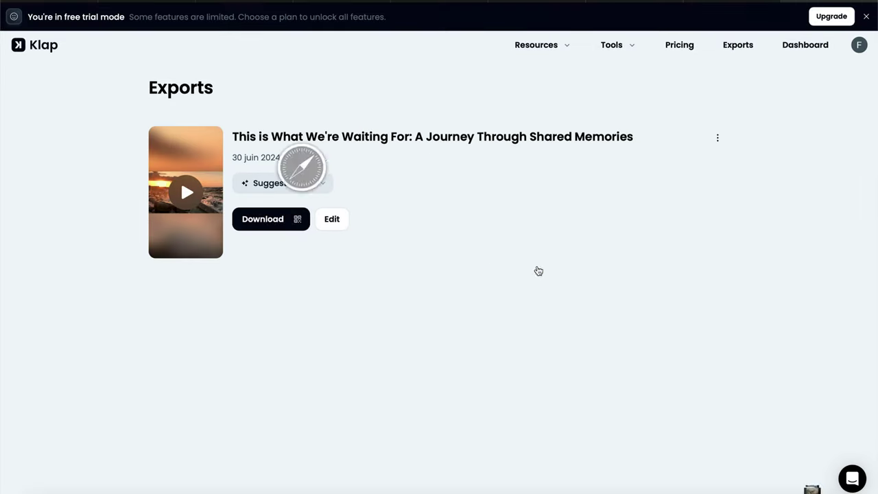
{"action": "left_click", "coordinate": [817, 484]}
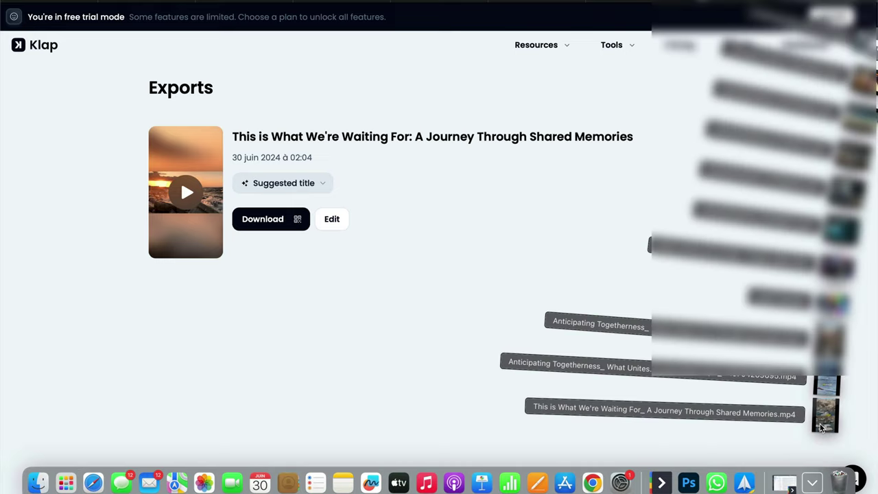
{"action": "left_click", "coordinate": [813, 409]}
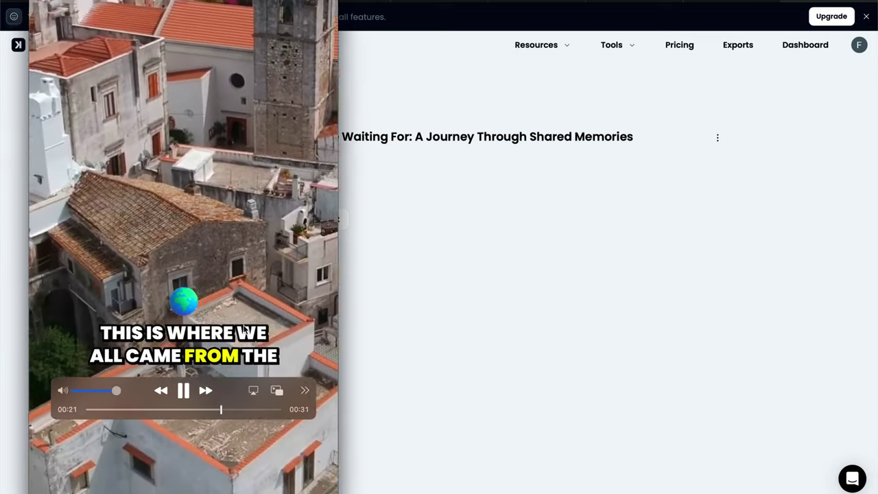
- Preview the downloaded sunset short in QuickTime Player, then start a file upload in AniEraser
{"action": "left_click", "coordinate": [81, 12]}
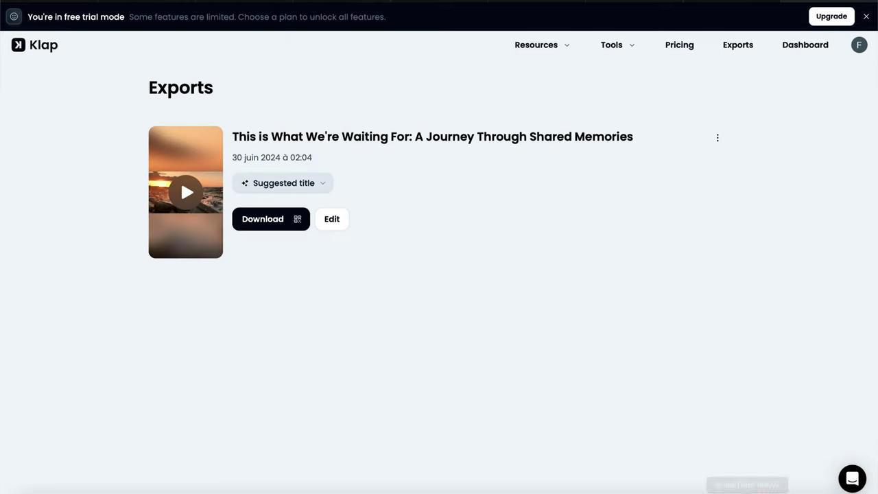
{"action": "left_click", "coordinate": [815, 477]}
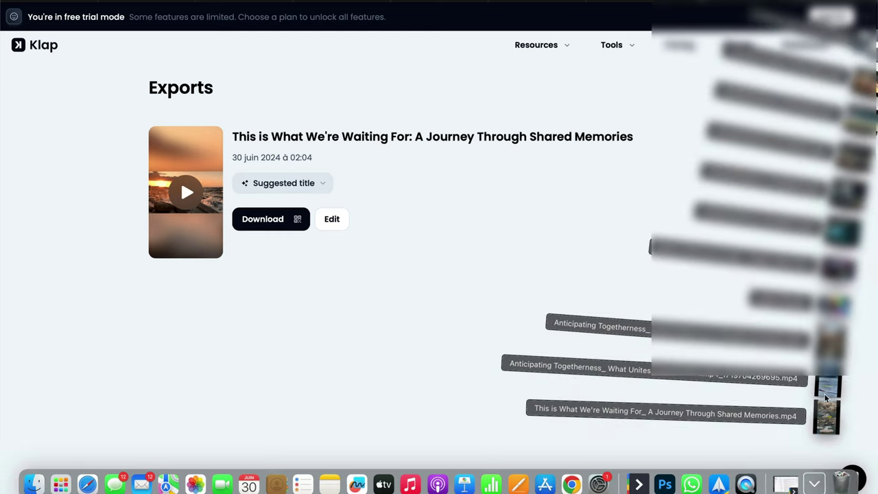
{"action": "left_click", "coordinate": [830, 341]}
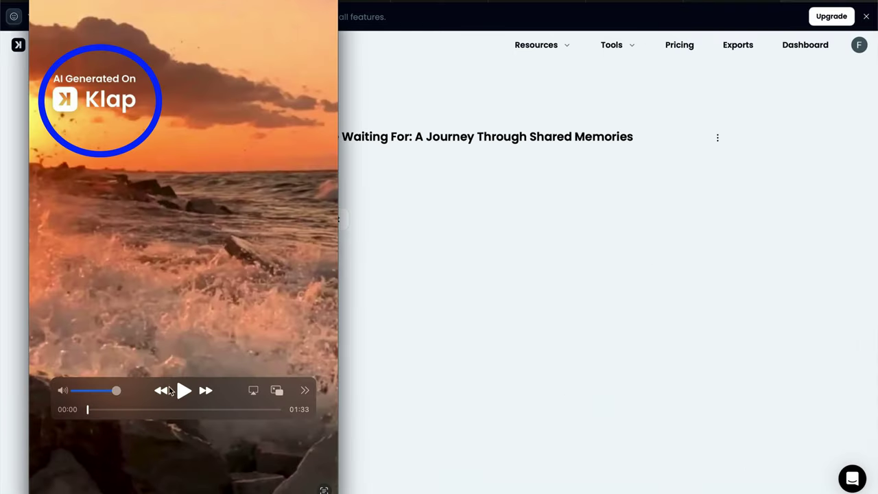
{"action": "left_click", "coordinate": [184, 394]}
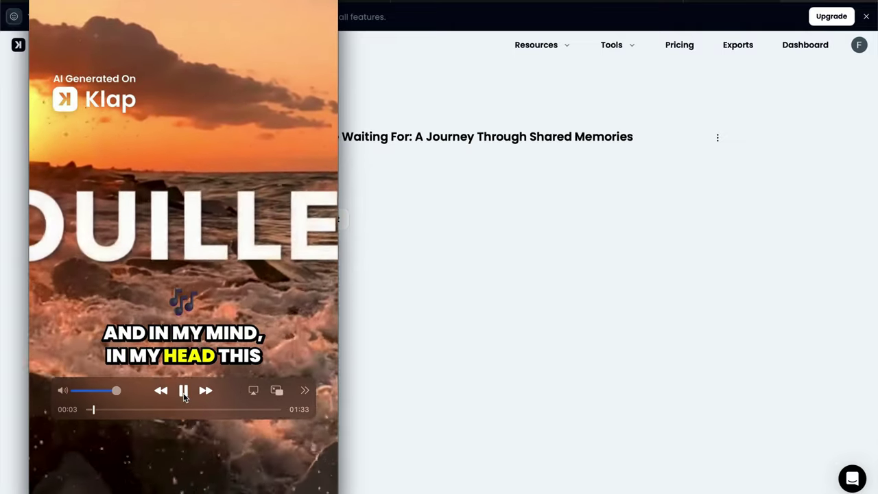
{"action": "left_click", "coordinate": [183, 392]}
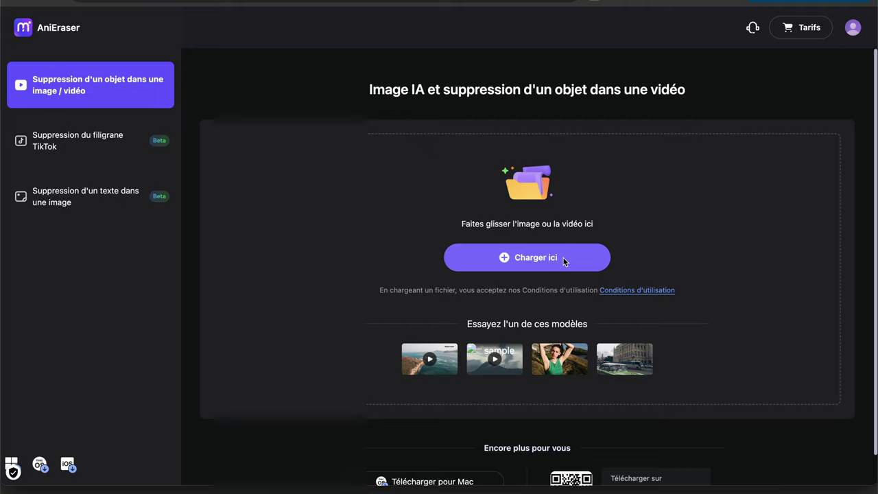
{"action": "left_click", "coordinate": [563, 258]}
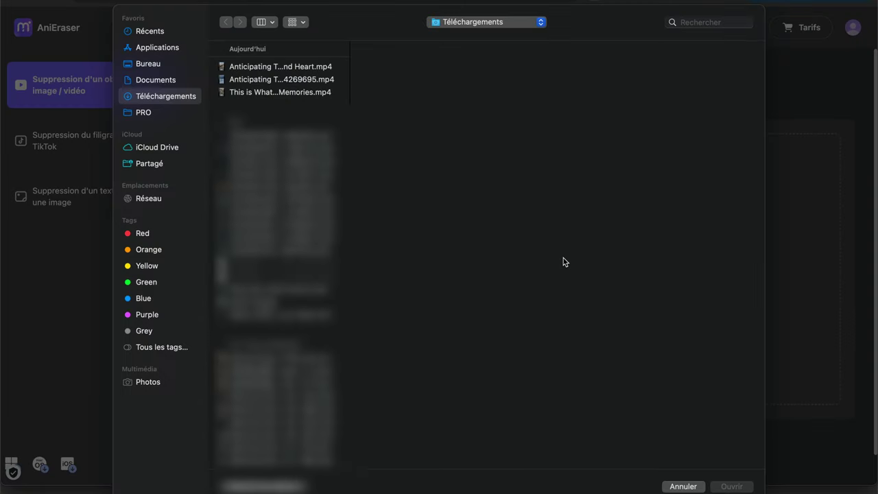
- Load the Anticipating Togetherness video from Téléchargements into AniEraser
{"action": "left_click", "coordinate": [281, 80]}
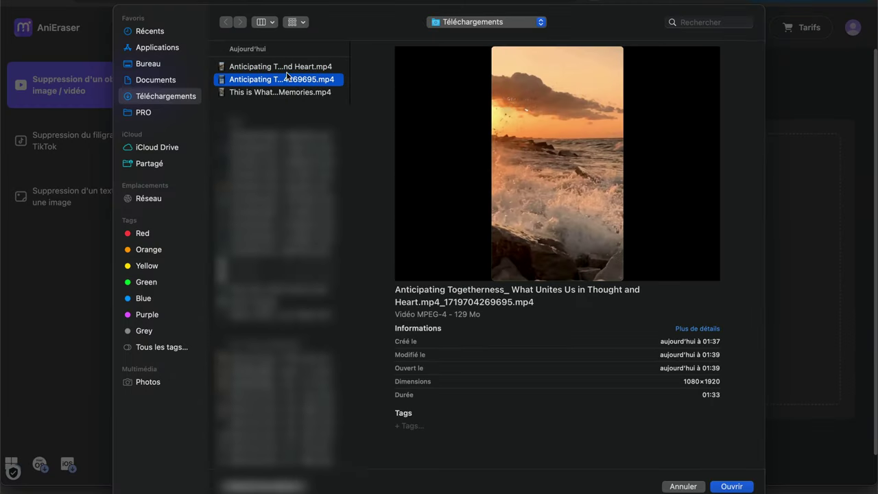
{"action": "left_click", "coordinate": [294, 67]}
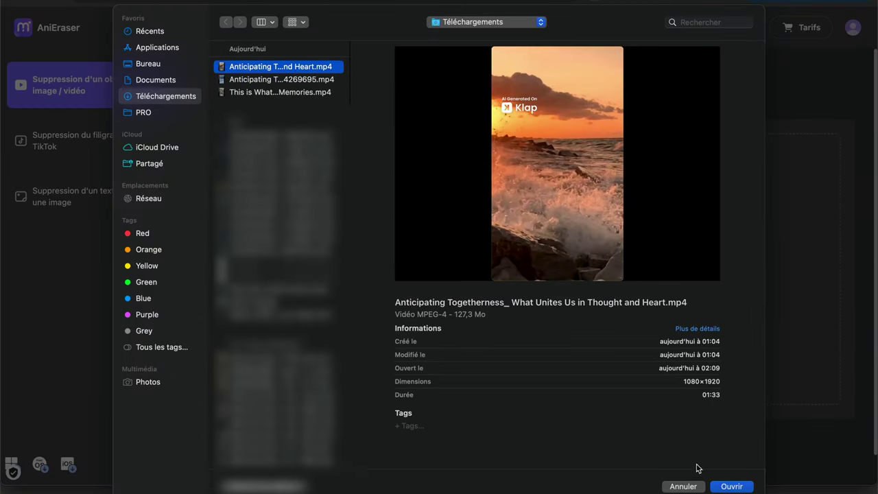
{"action": "left_click", "coordinate": [727, 487]}
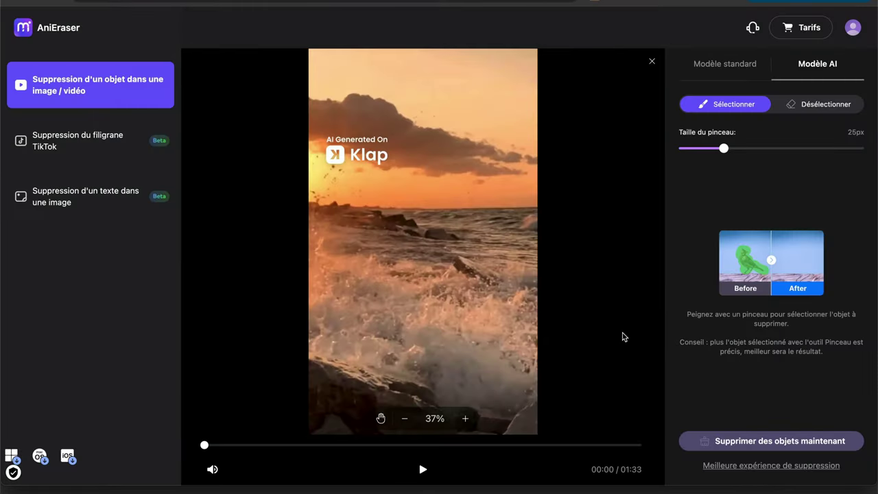
- Zoom in, shrink the brush, and paint the removal mask over the Klap watermark
{"action": "left_click", "coordinate": [465, 419]}
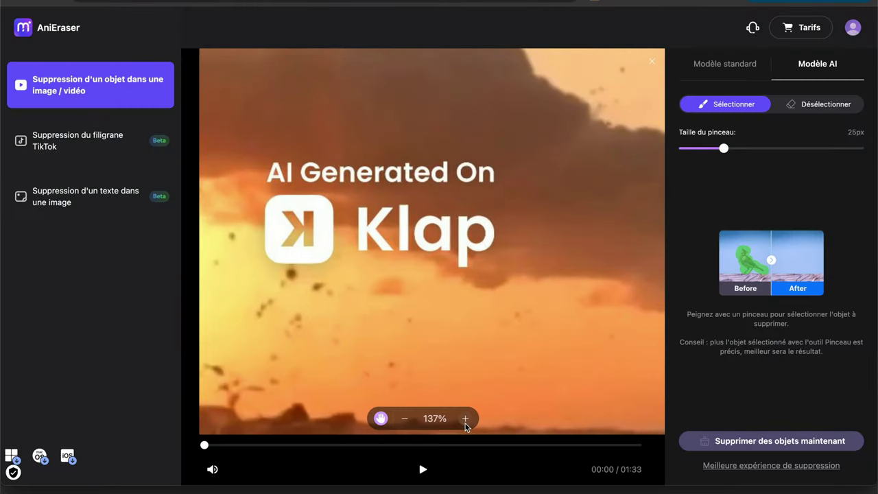
{"action": "left_click", "coordinate": [465, 418]}
{"action": "left_click_drag", "start_coordinate": [724, 148], "coordinate": [698, 149]}
{"action": "left_click_drag", "start_coordinate": [466, 209], "coordinate": [466, 264]}
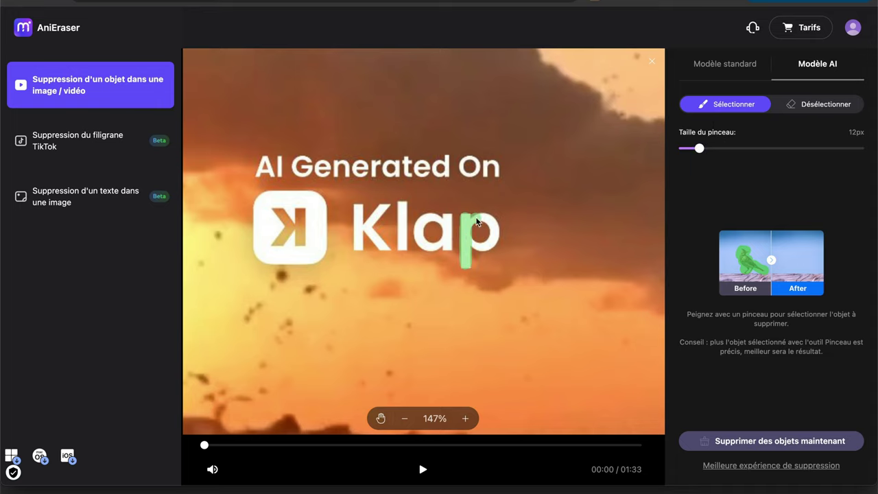
{"action": "mouse_move", "coordinate": [477, 221]}
{"action": "left_mouse_down"}
{"action": "mouse_move", "coordinate": [493, 242]}
{"action": "mouse_move", "coordinate": [505, 240]}
{"action": "left_mouse_up"}
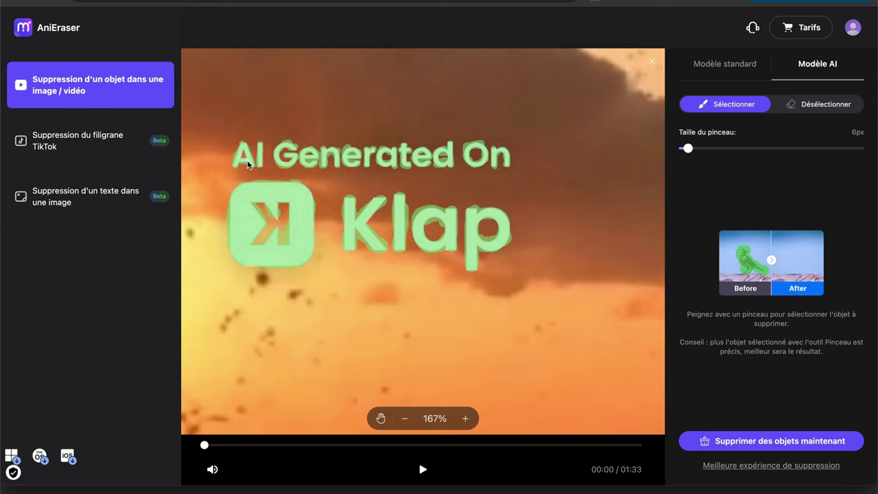
- Switch the brush to Désélectionner mode and zoom out twice to show the whole watermark
{"action": "left_click", "coordinate": [829, 106]}
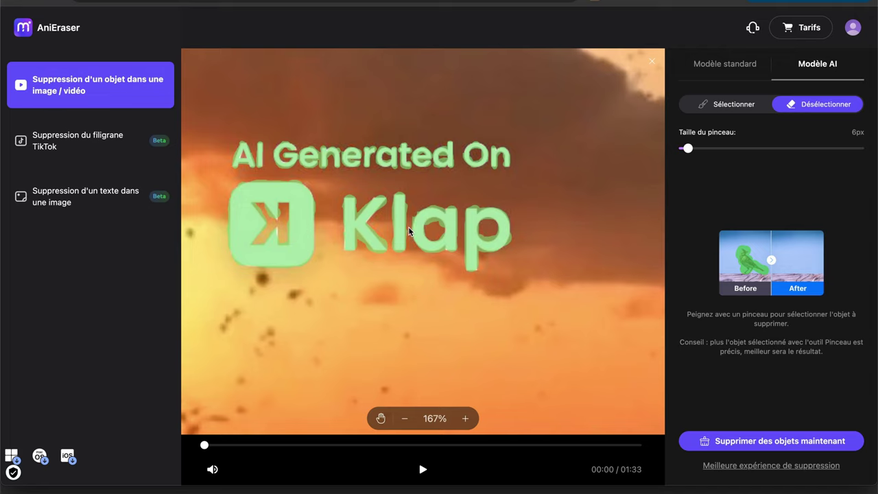
{"action": "left_click", "coordinate": [407, 420]}
{"action": "left_click", "coordinate": [406, 419]}
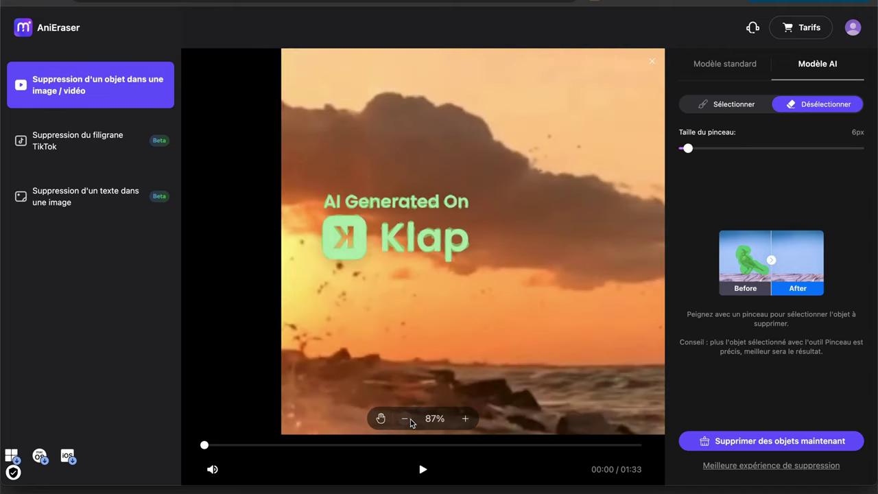
- Erase the masked watermark with Supprimer des objets maintenant and download the cleaned 123 MB MP4
{"action": "left_click", "coordinate": [772, 449]}
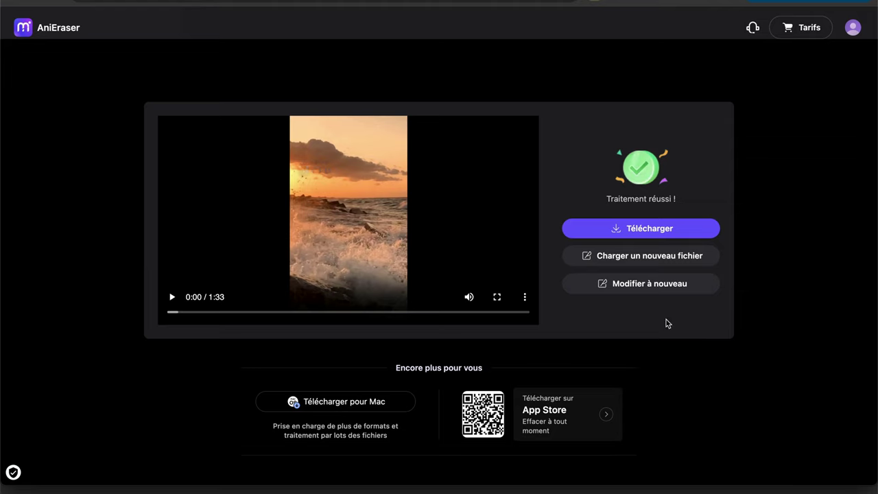
{"action": "left_click", "coordinate": [644, 234]}
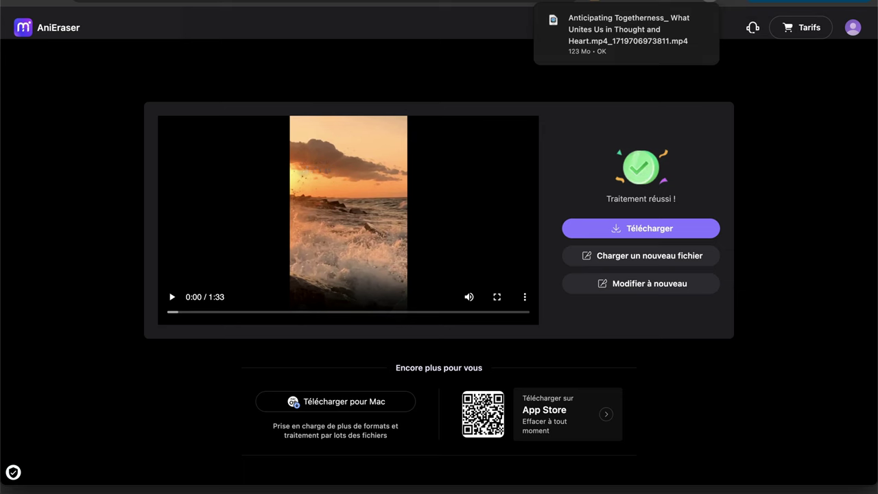
- Open the cleaned 01:33 sunset clip from Downloads in QuickTime Player and play it
{"action": "left_click", "coordinate": [809, 487]}
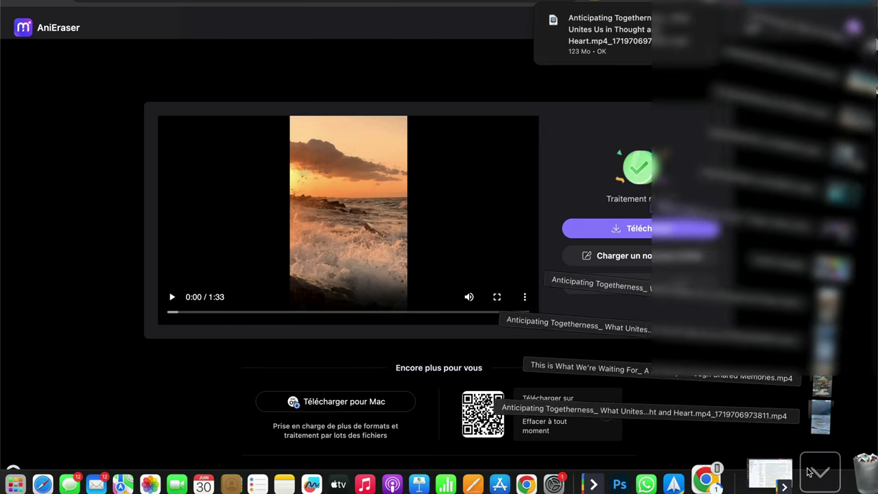
{"action": "left_click", "coordinate": [819, 423]}
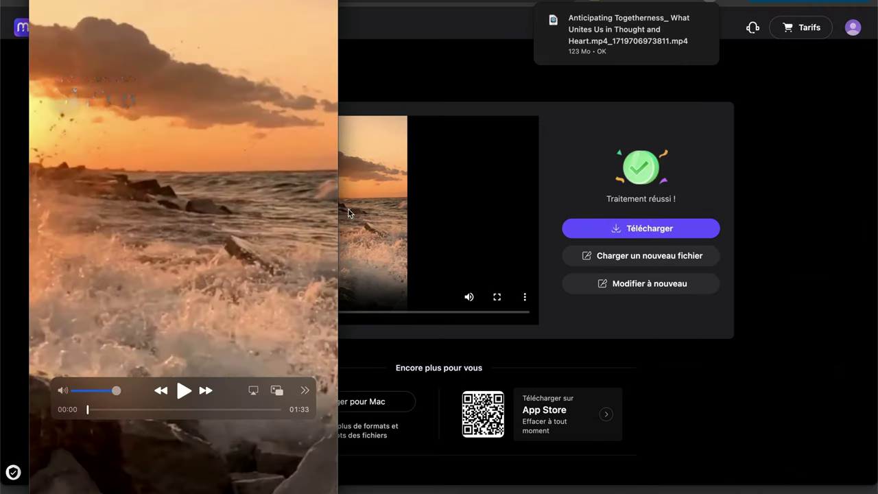
{"action": "left_click", "coordinate": [180, 391]}
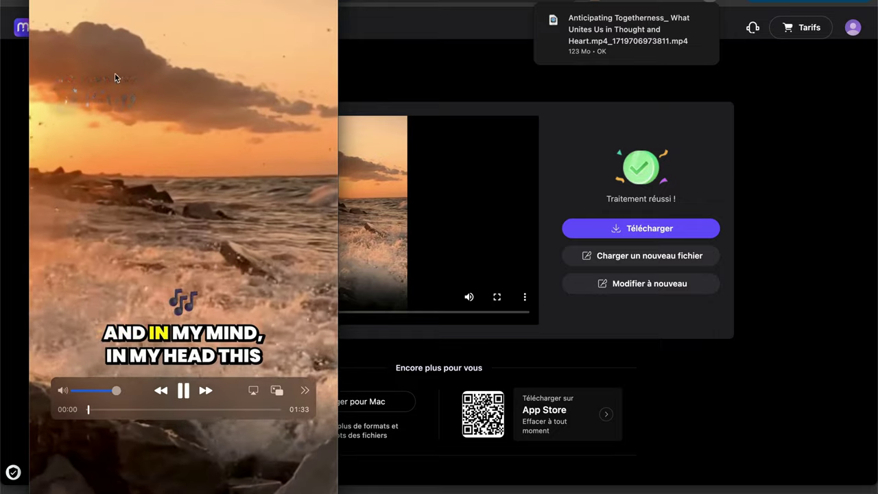